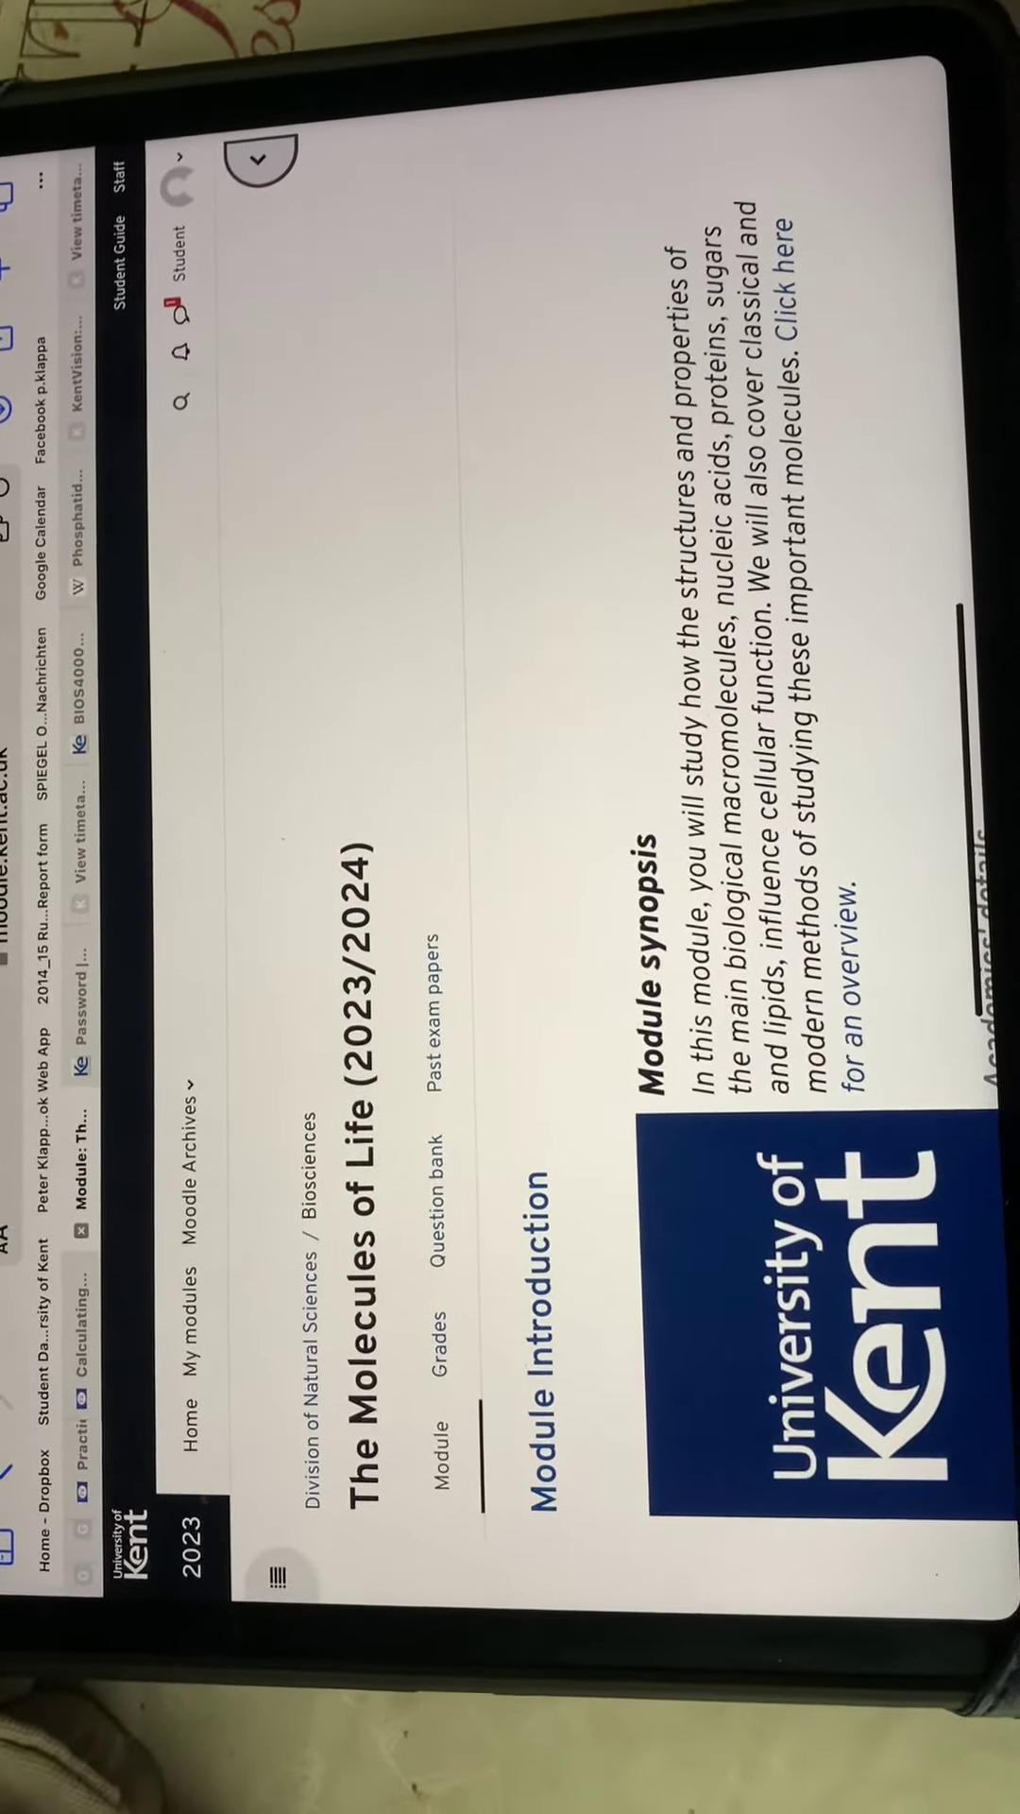
{"action": "scroll", "coordinate": [567, 709], "scroll_direction": "down", "scroll_amount": 5}
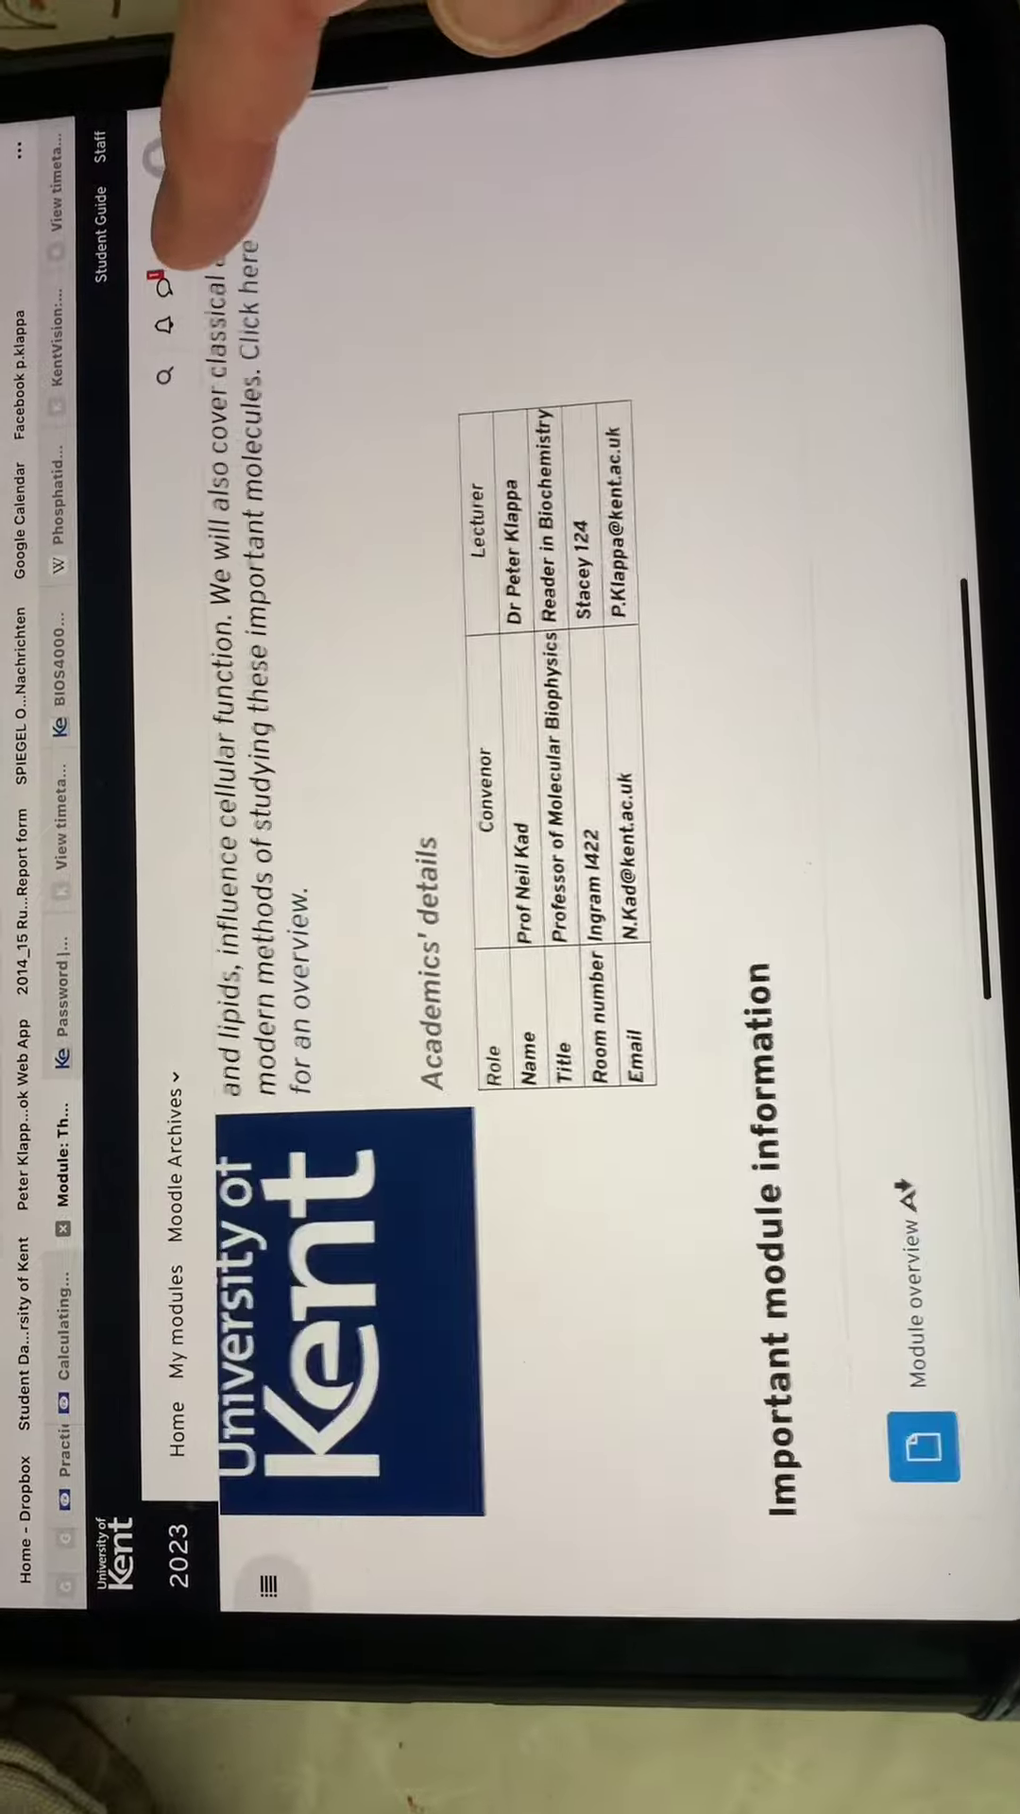
{"action": "scroll", "coordinate": [568, 709], "scroll_direction": "up", "scroll_amount": 5}
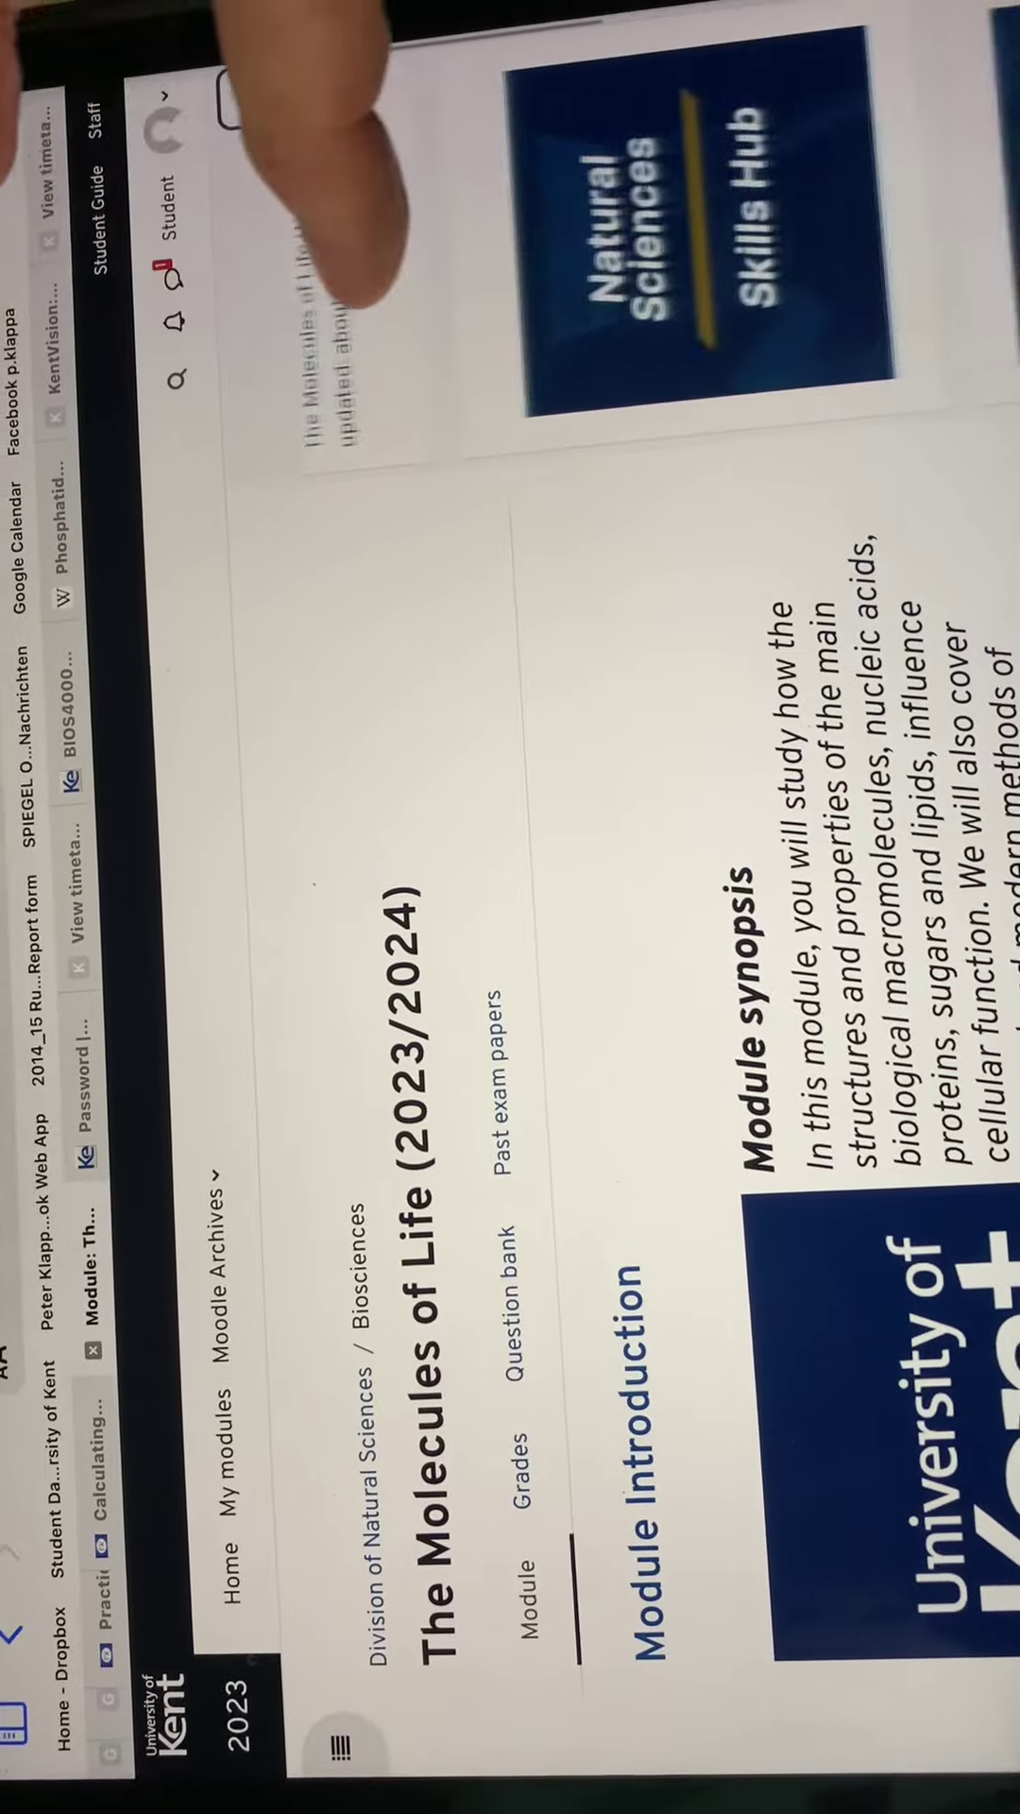
{"action": "scroll", "coordinate": [568, 255], "scroll_direction": "down", "scroll_amount": 5}
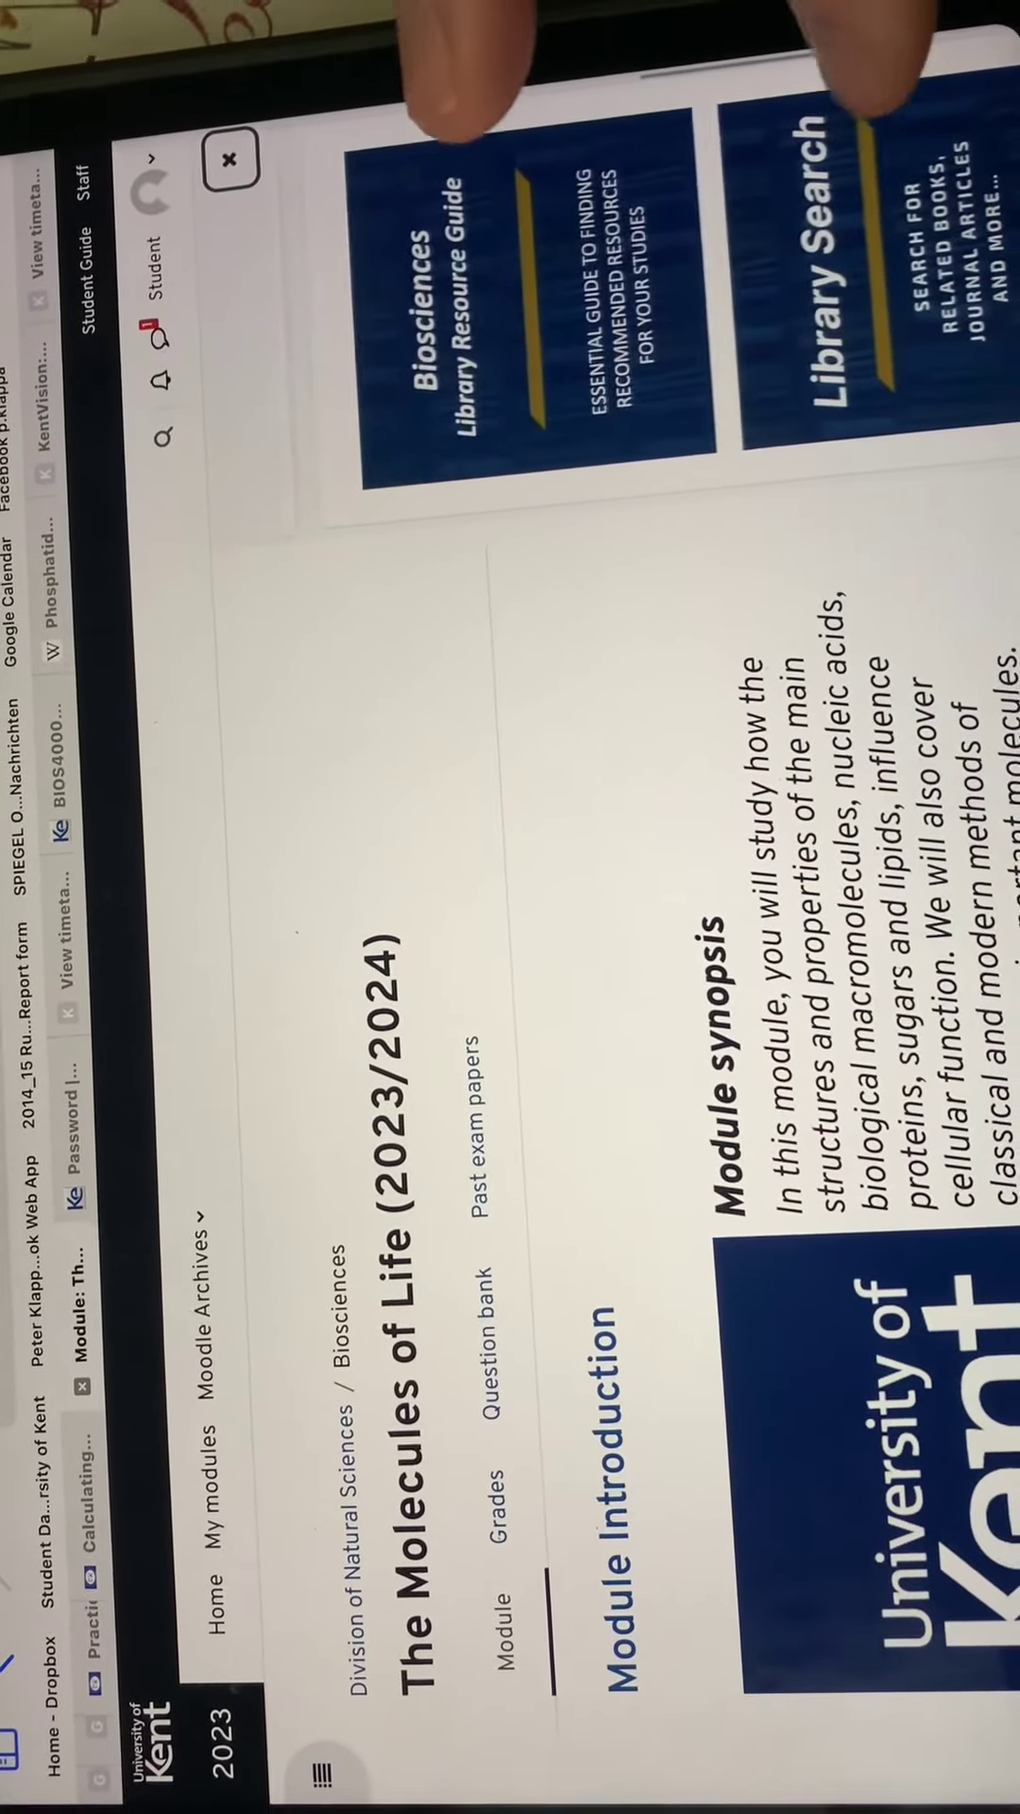
{"action": "scroll", "coordinate": [567, 255], "scroll_direction": "down", "scroll_amount": 3}
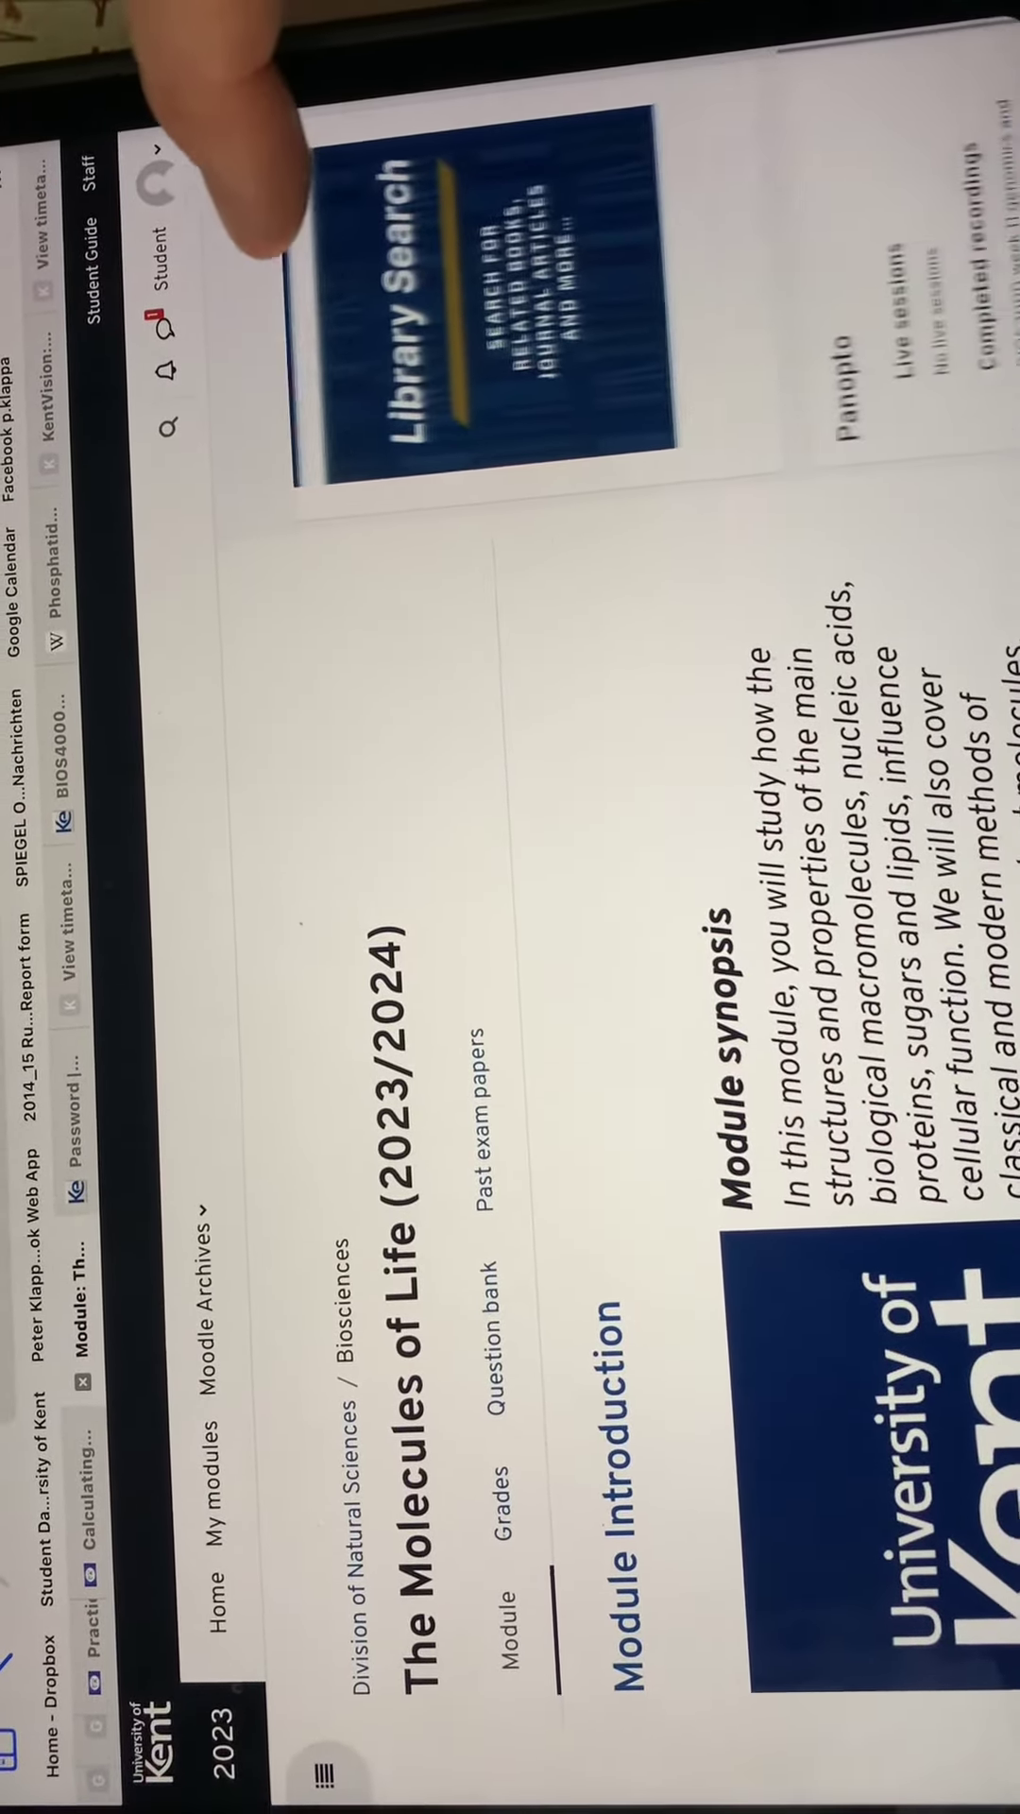
{"action": "scroll", "coordinate": [566, 256], "scroll_direction": "down", "scroll_amount": 4}
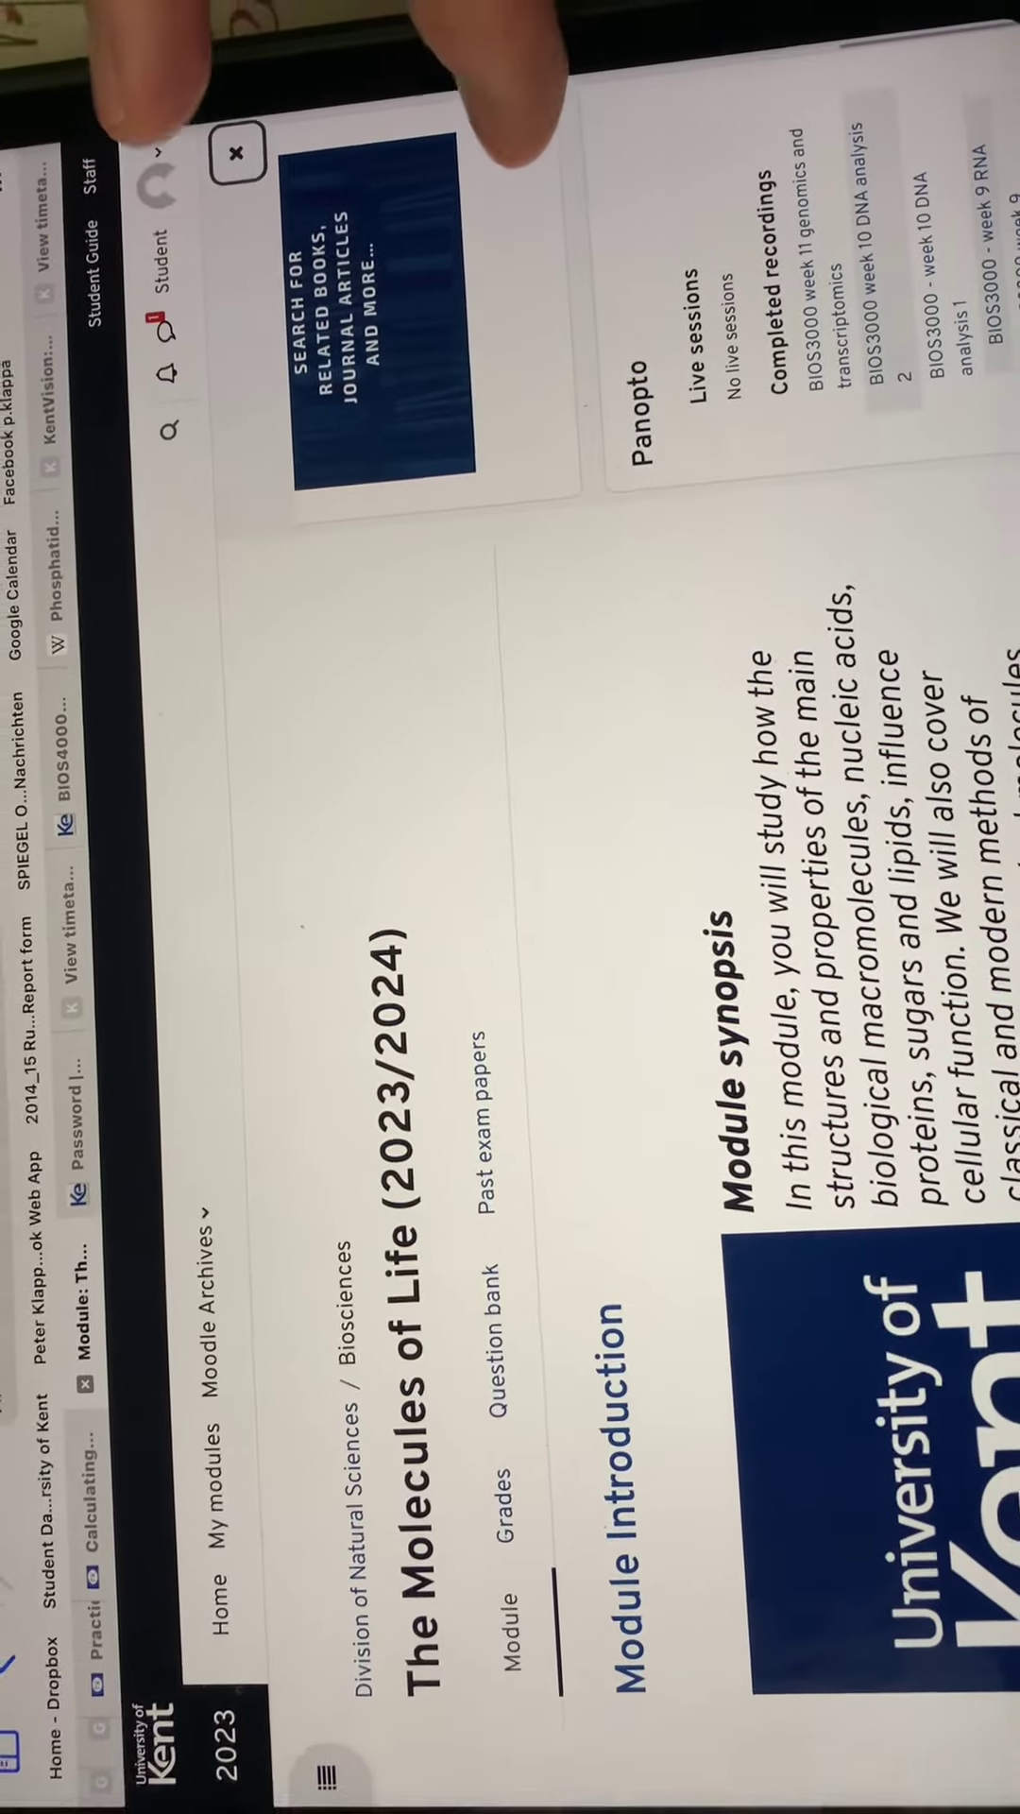
{"action": "scroll", "coordinate": [567, 255], "scroll_direction": "down", "scroll_amount": 4}
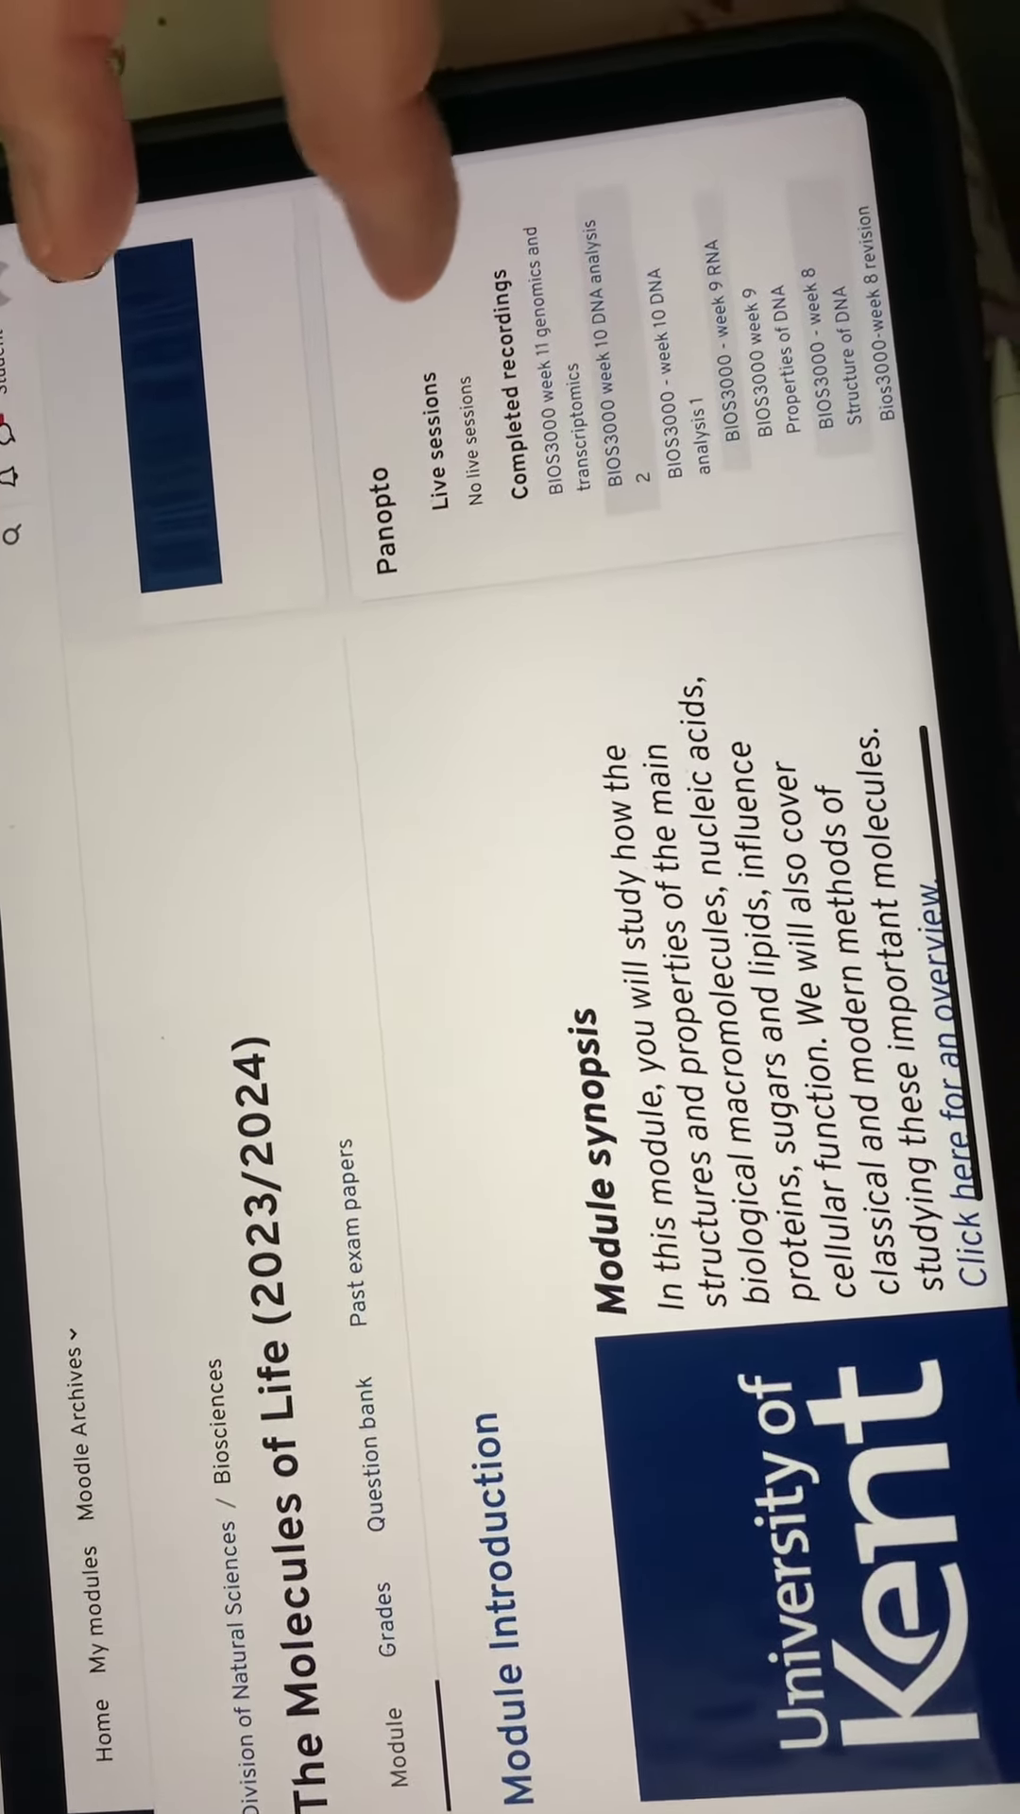
{"action": "scroll", "coordinate": [568, 283], "scroll_direction": "down", "scroll_amount": 3}
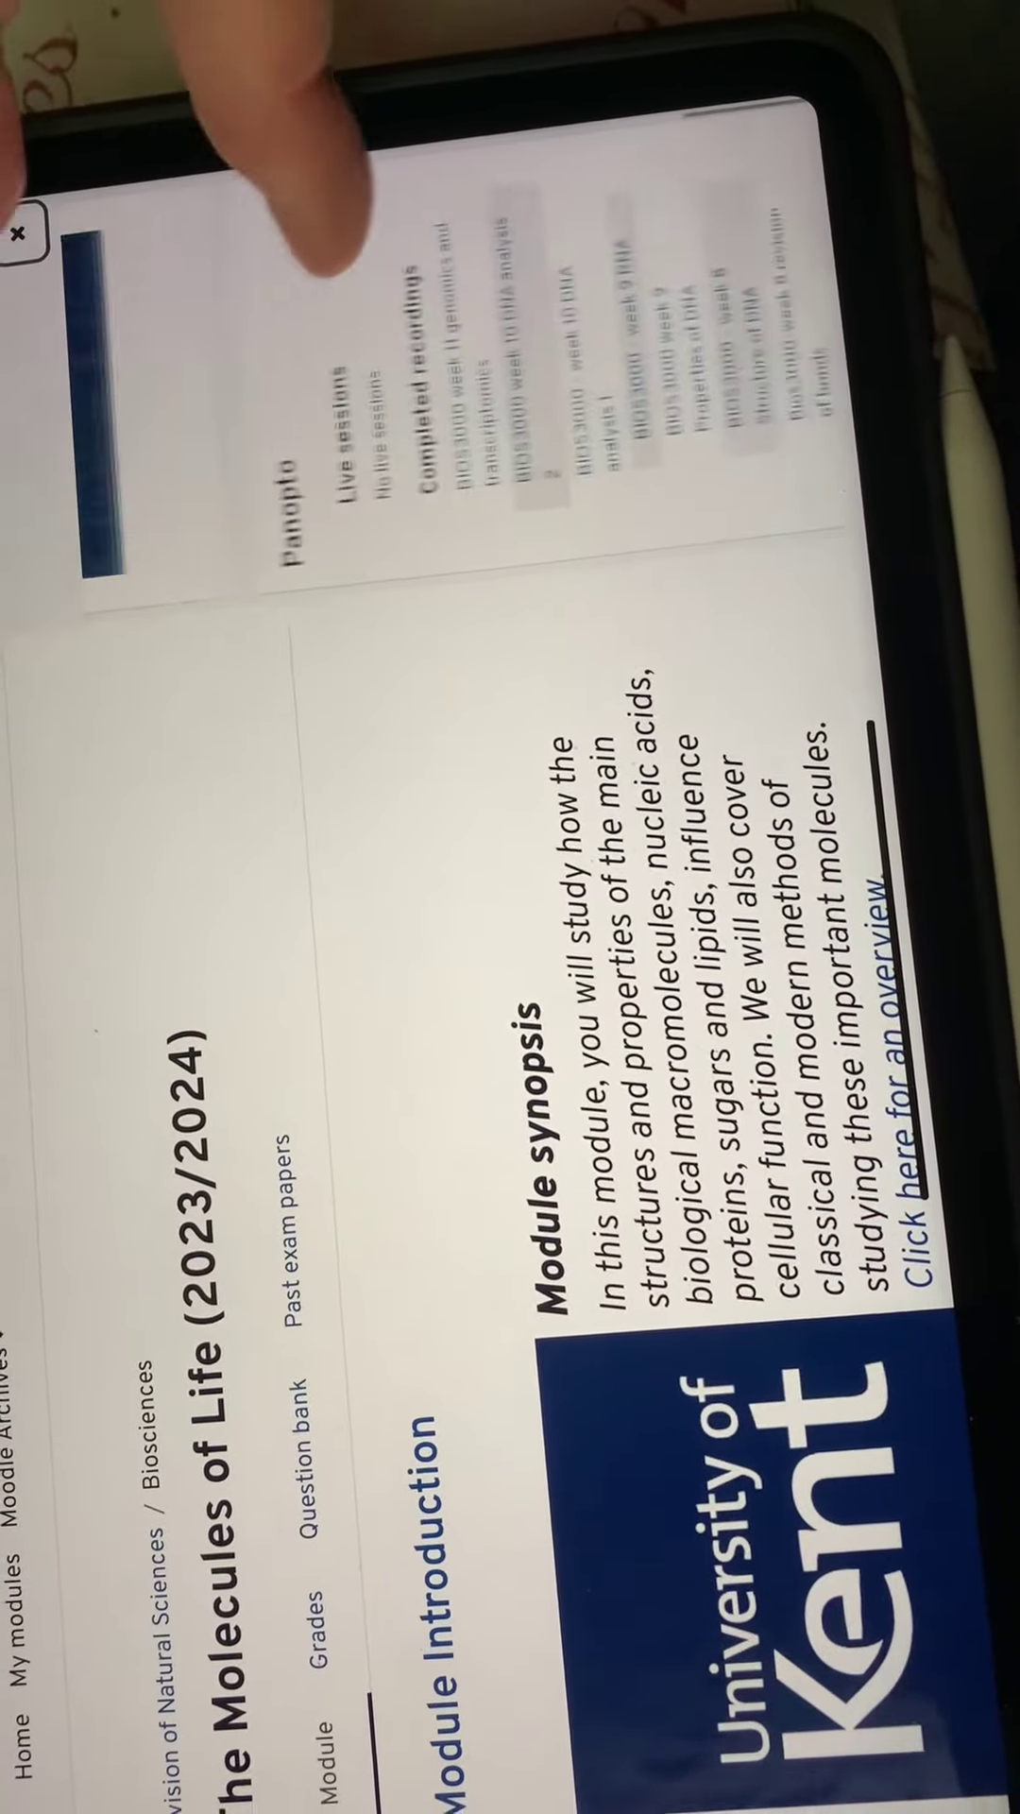
{"action": "scroll", "coordinate": [566, 354], "scroll_direction": "up", "scroll_amount": 3}
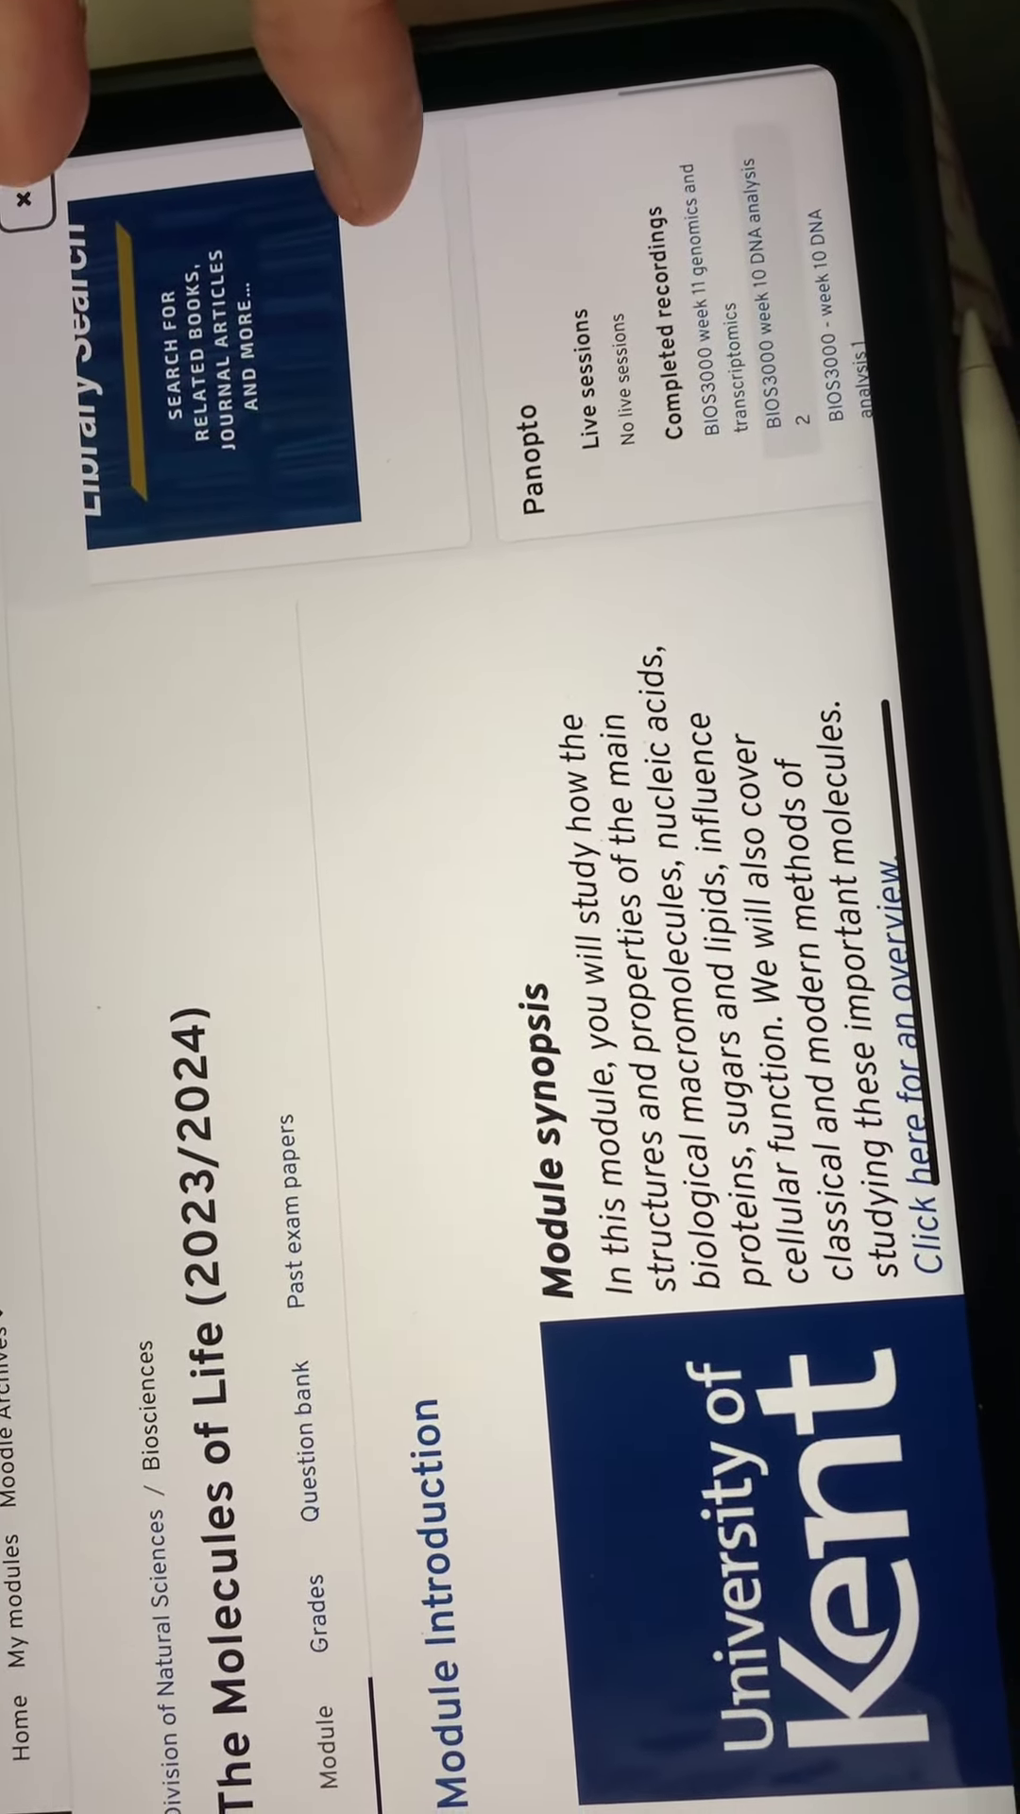
{"action": "scroll", "coordinate": [425, 354], "scroll_direction": "down", "scroll_amount": 3}
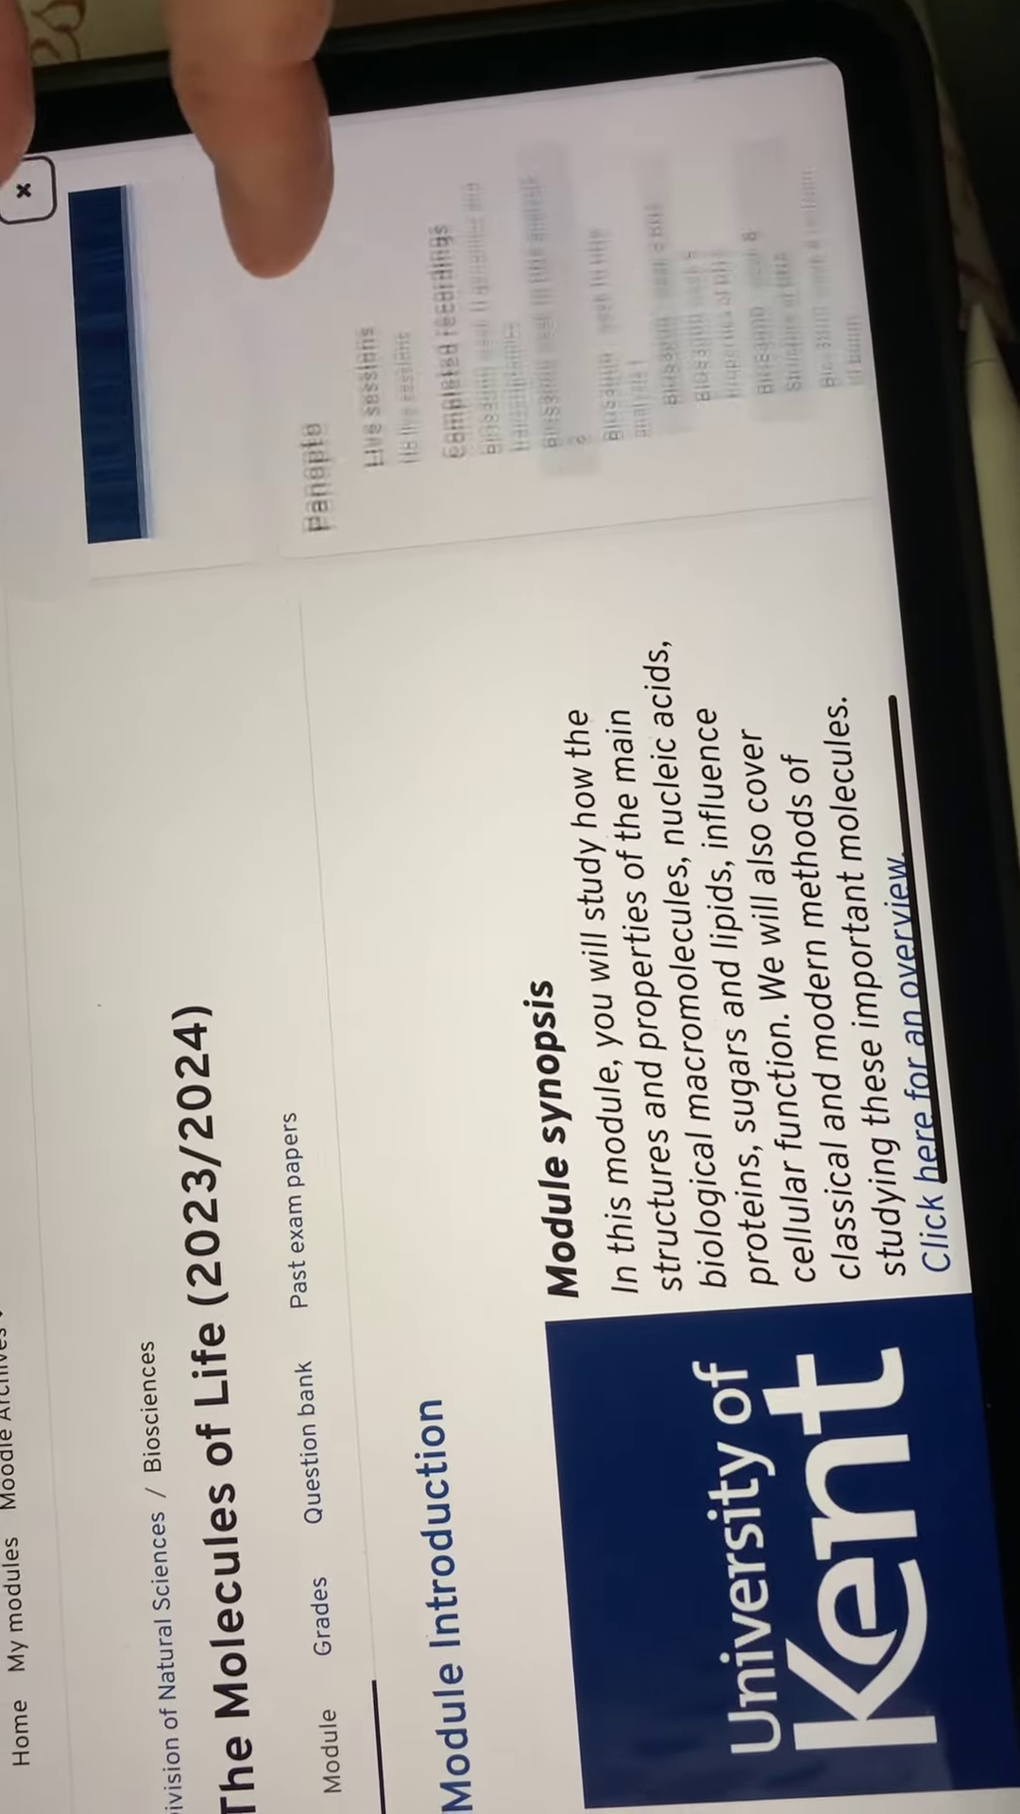